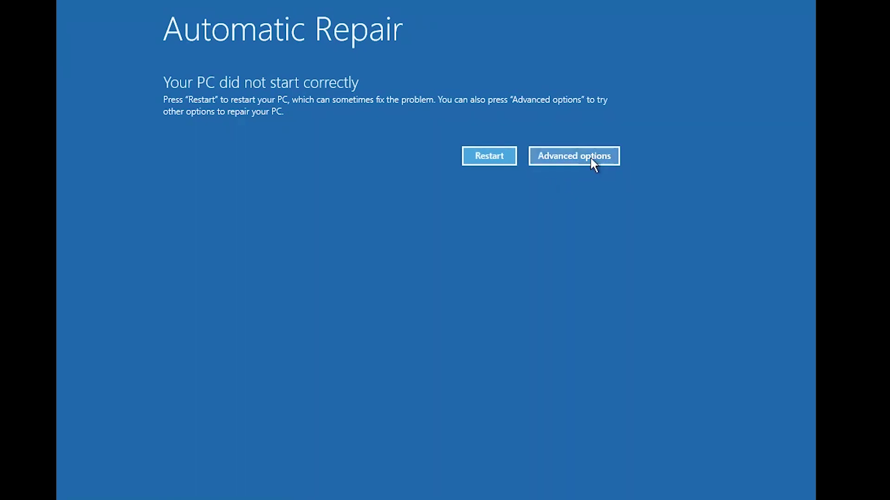
Step: Launch Startup Repair from the advanced troubleshooting options, choosing the listed account and continuing with the password field blank
left_click(564, 157)
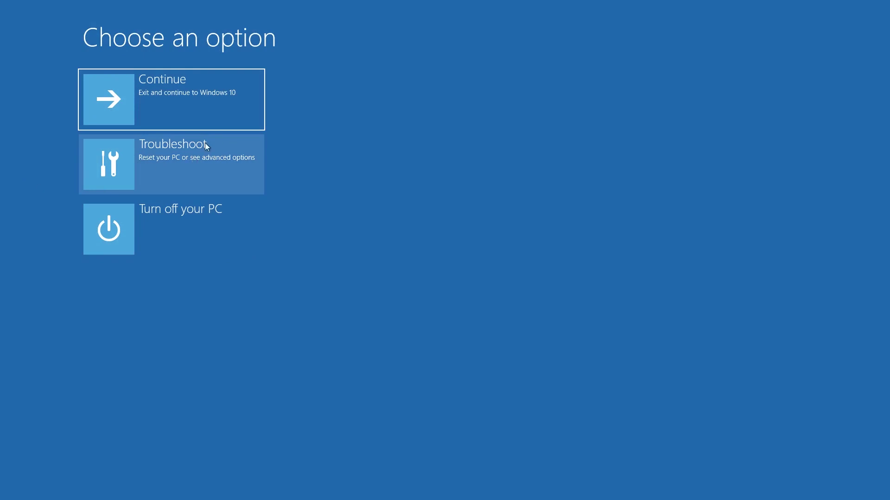
left_click(141, 168)
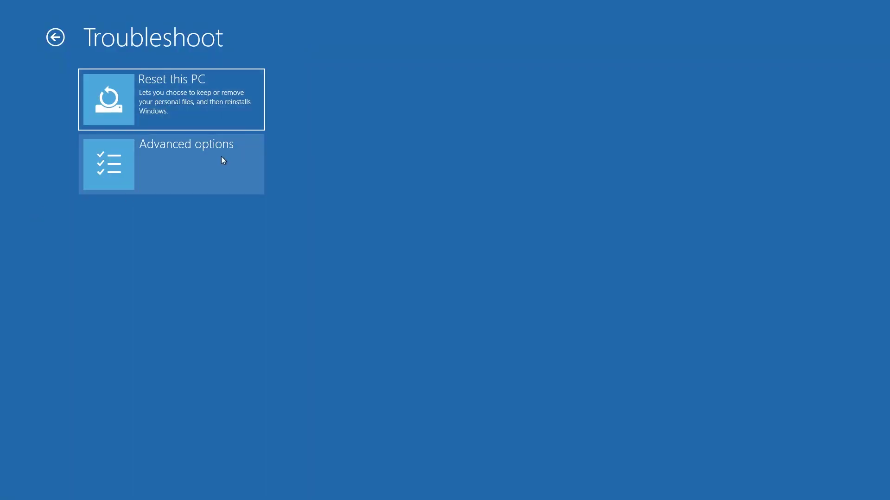
left_click(207, 165)
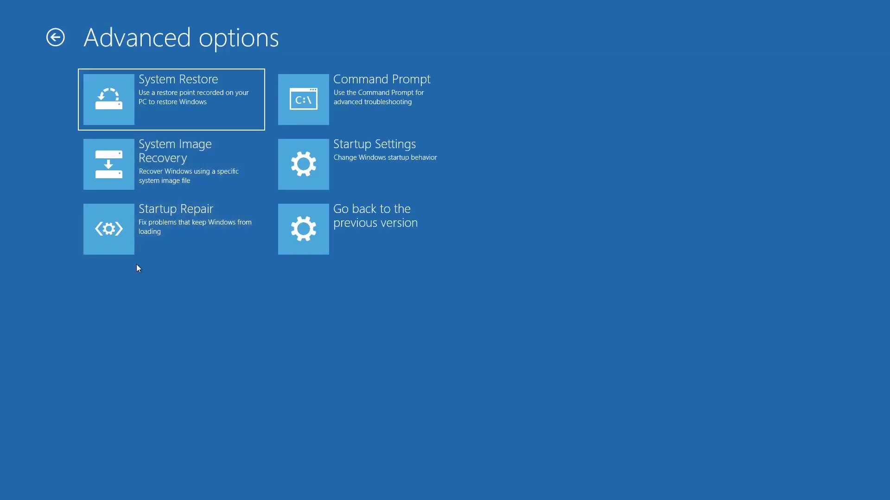
left_click(219, 221)
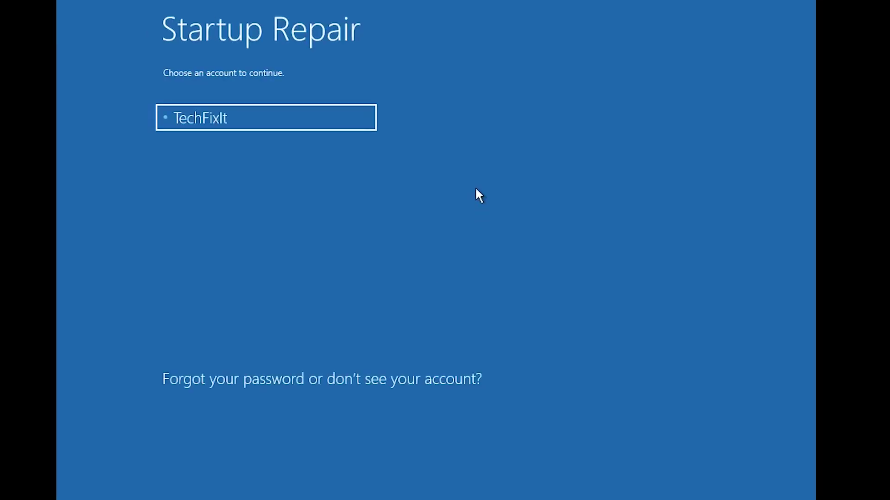
left_click(269, 118)
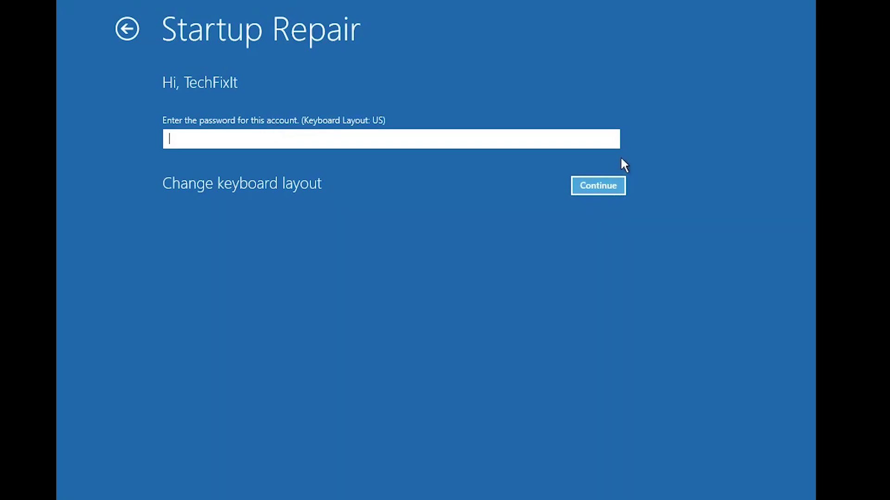
left_click(620, 183)
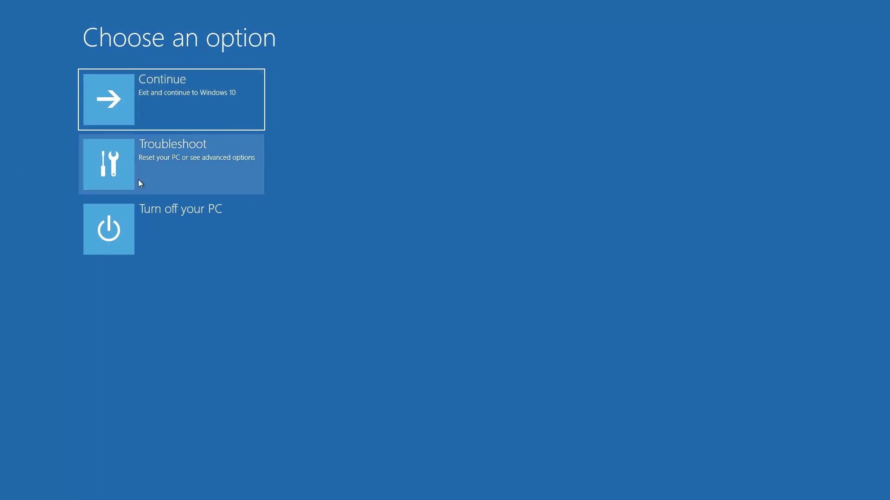
Step: Open Command Prompt from the advanced troubleshooting options, choosing the listed account and continuing with the password field blank
left_click(140, 167)
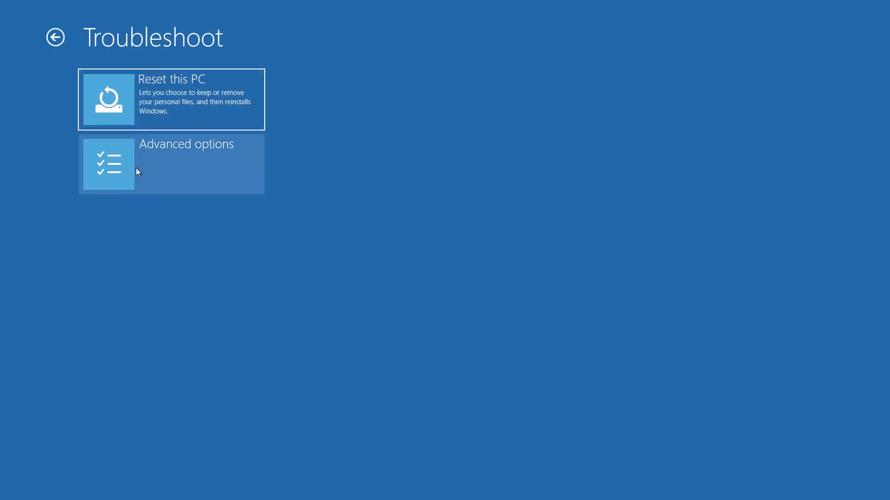
left_click(221, 158)
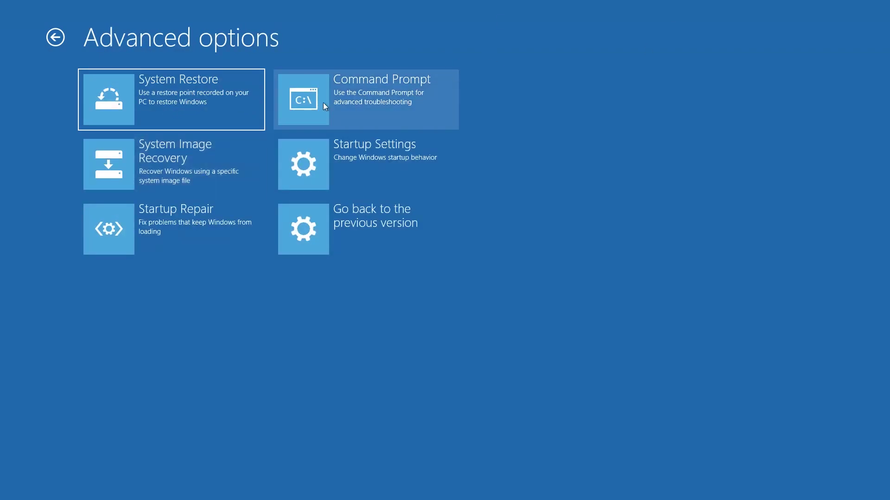
left_click(395, 88)
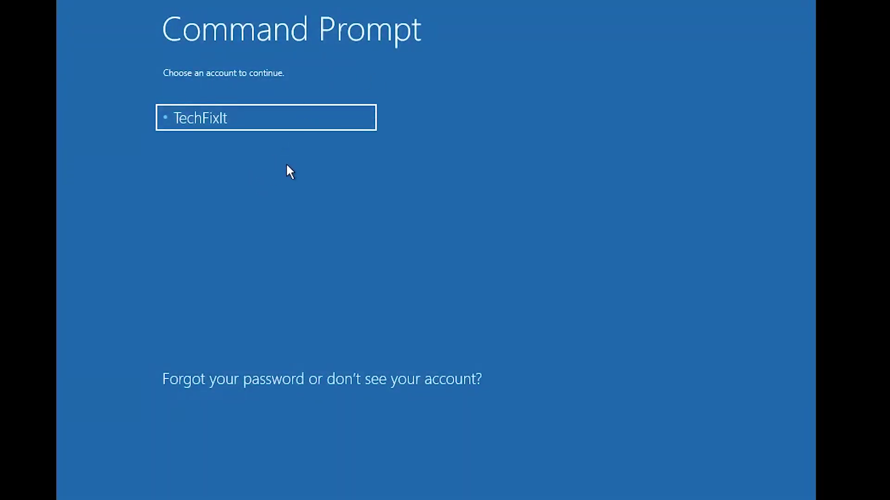
left_click(248, 124)
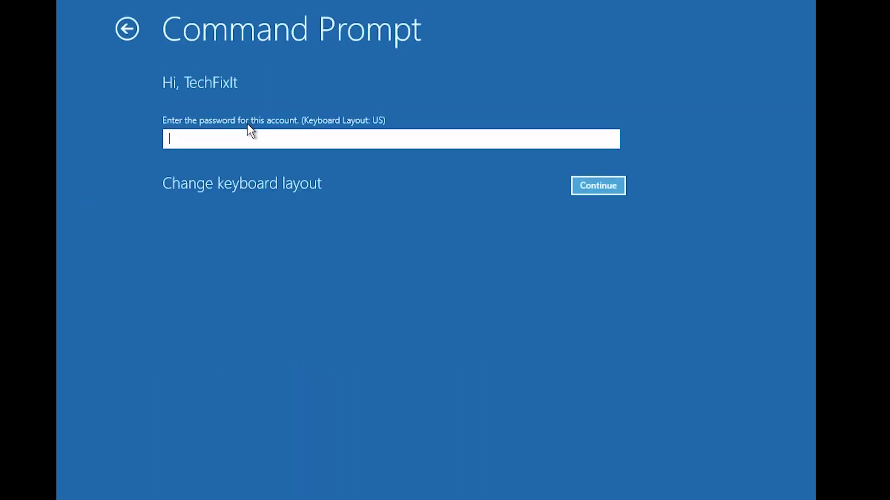
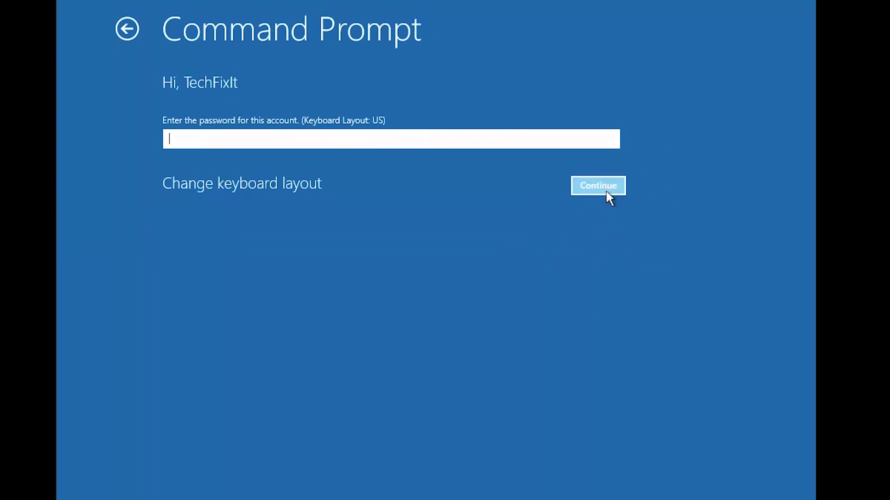
left_click(606, 192)
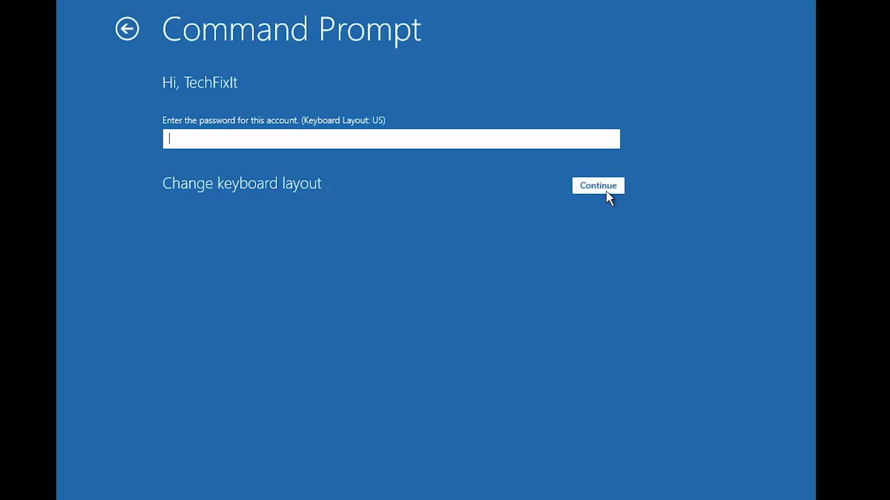
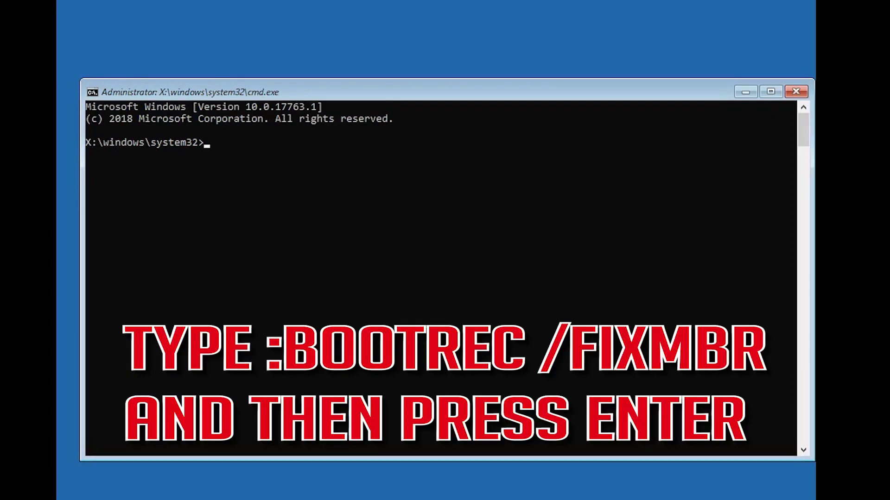
Step: Repair the master boot record with bootrec /fixmbr and the boot sector with bootrec /fixboot
type("bootrec /fixmbr")
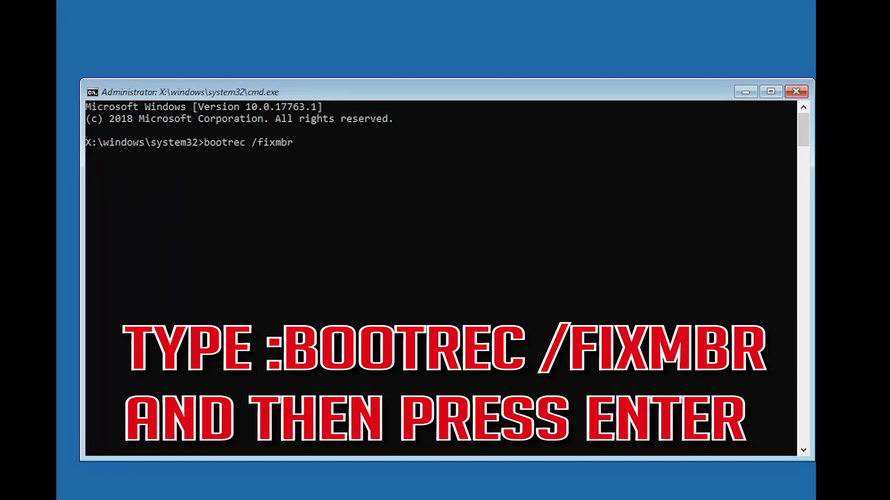
key("Return")
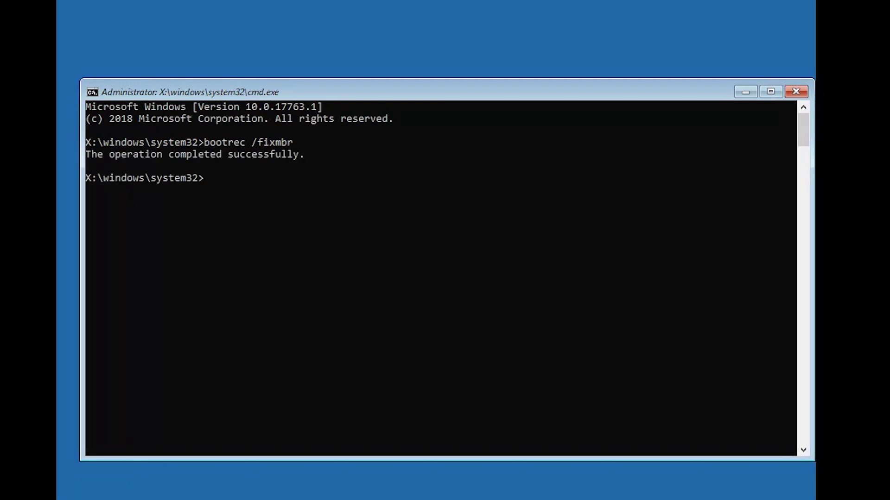
type("bootrec")
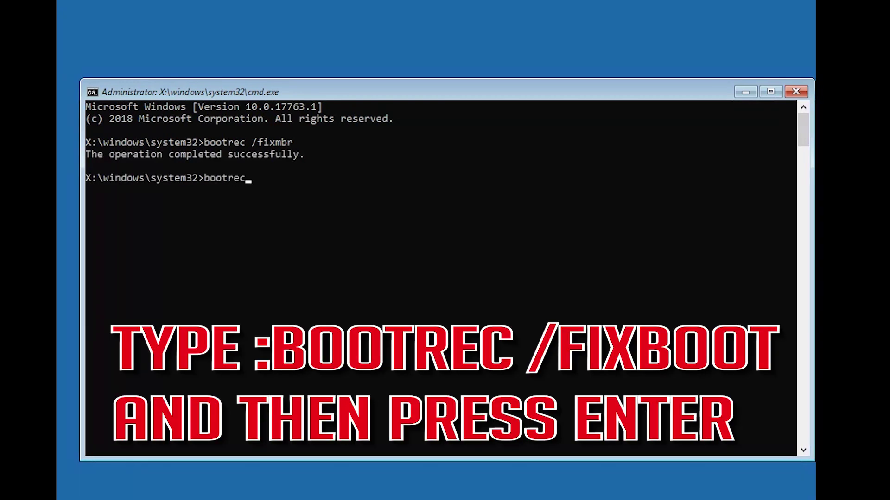
type(" /fixboot")
key("Return")
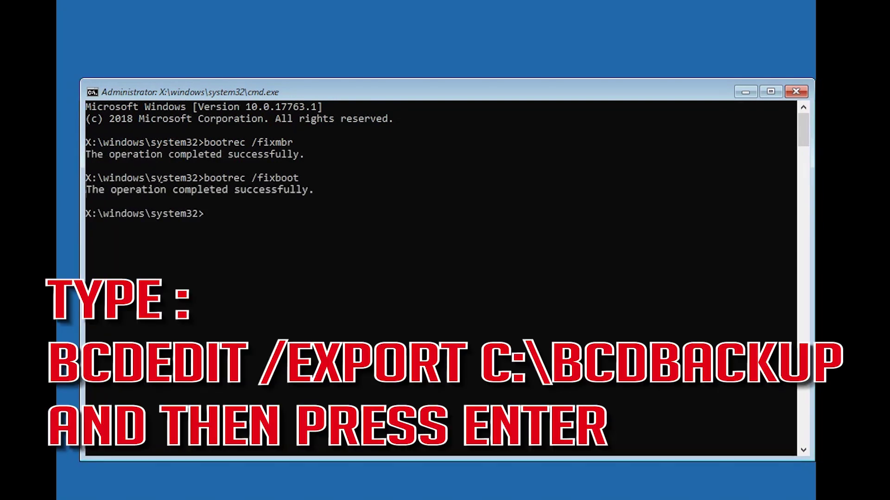
Step: Back up the boot configuration data with bcdedit /export c:\bcdbackup1
type("bcdedit /export")
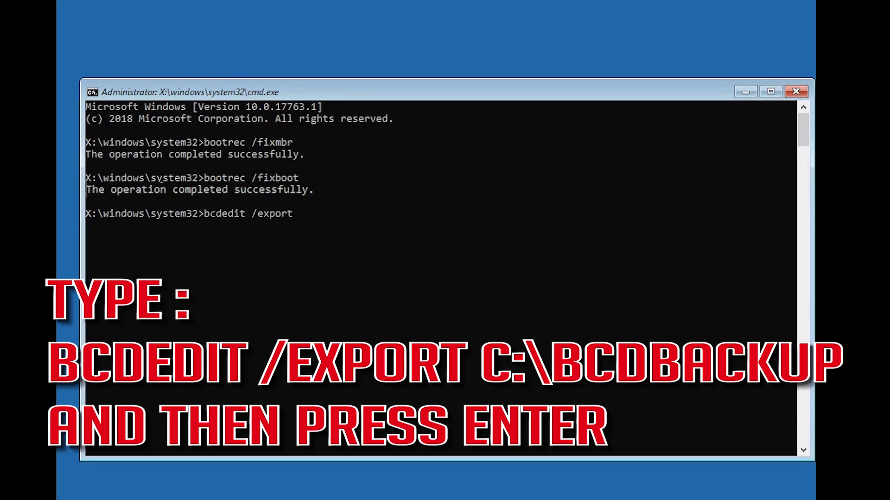
type(" c:\bc")
type("dback")
type("up")
type("1")
key("Return")
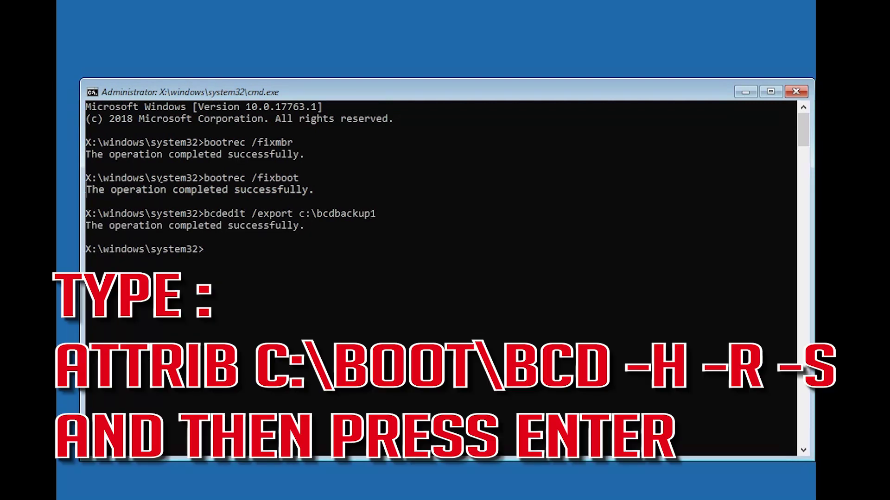
Step: Clear the hidden, read-only and system attributes of the BCD file with attrib c:\boot\bcd -h -r -s
type("attrib c:\\boot\\bcd ")
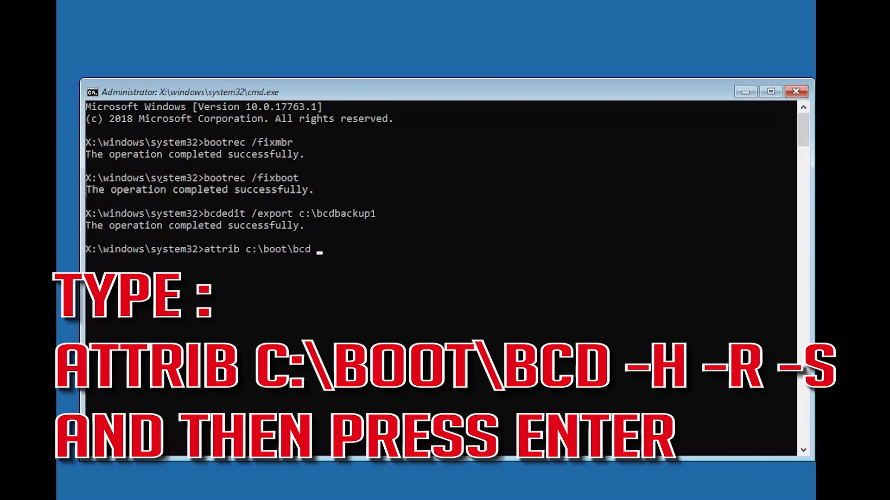
type("-h -r -s")
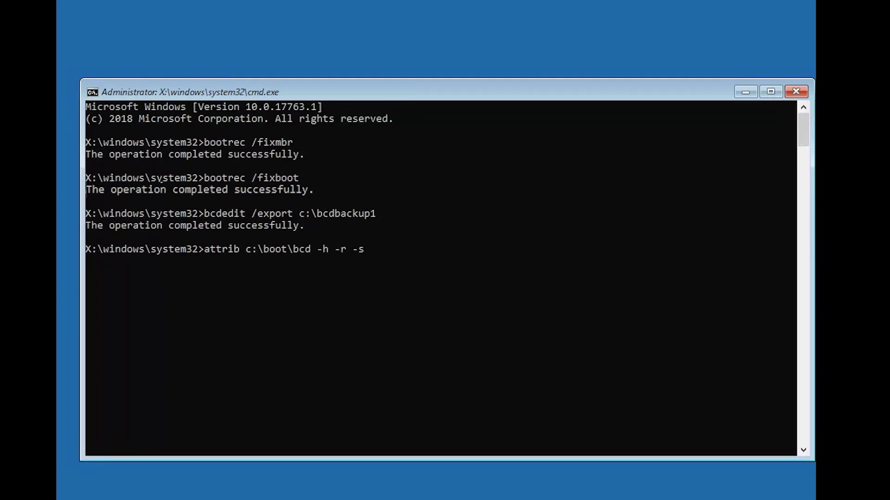
key("Return")
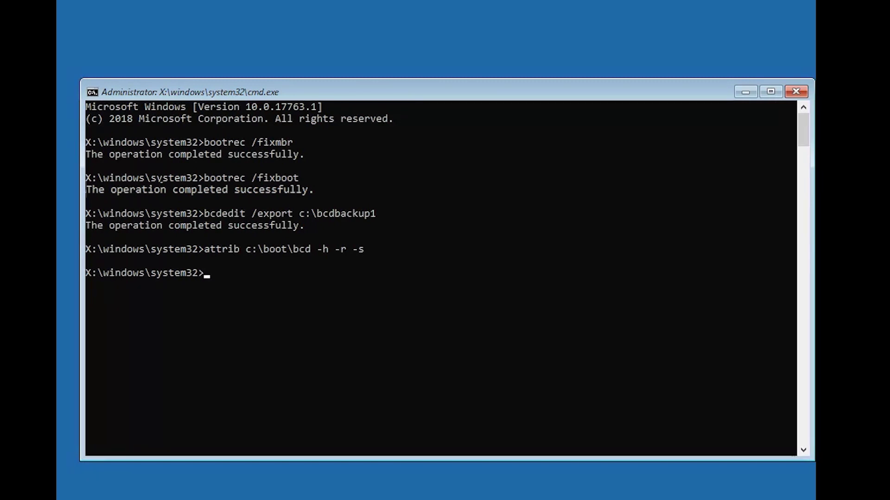
Step: Rename the existing boot configuration file with ren c:\boot\bcd bcd.old
type("ren ")
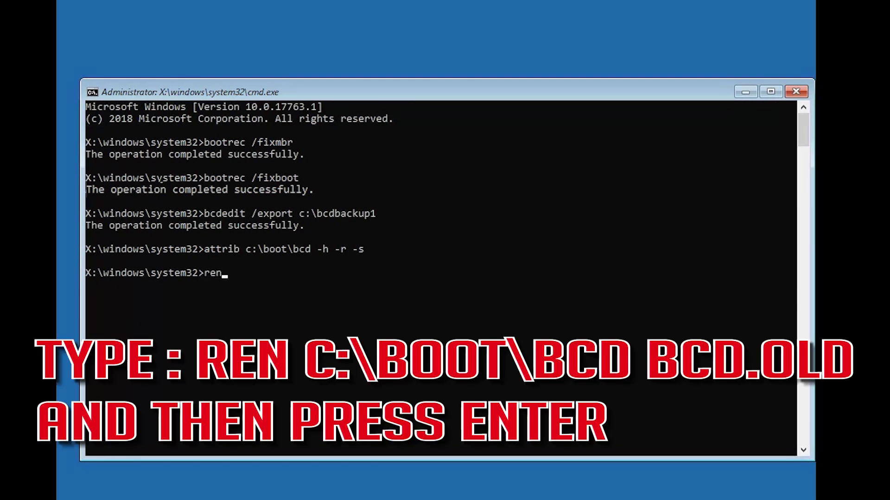
type("c:\\boot\\bcd bcd")
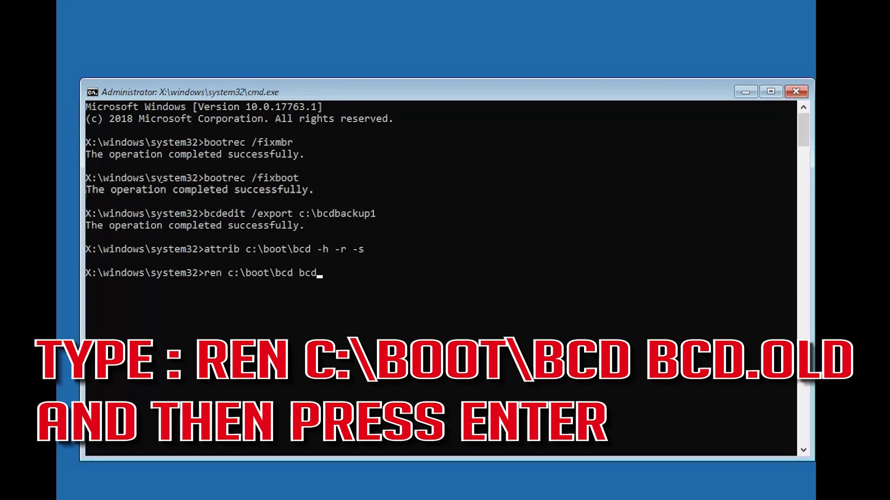
type(".old")
key("Return")
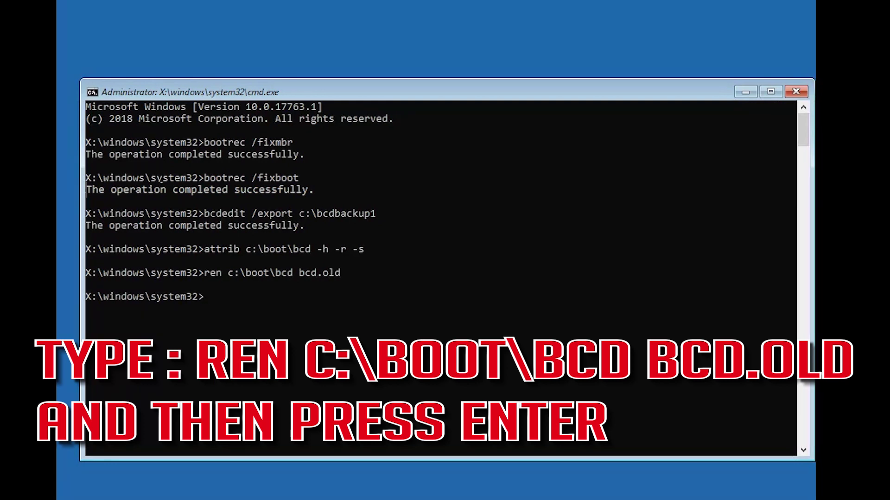
Step: Rebuild the boot configuration with bootrec /rebuildbcd, answer y to add the D:\Windows installation to the boot list, and exit the command line
type("boot")
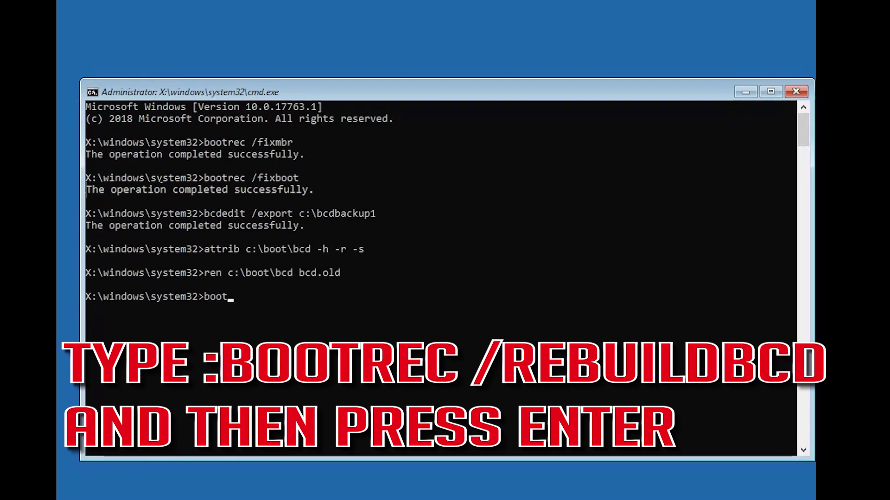
type("recrec")
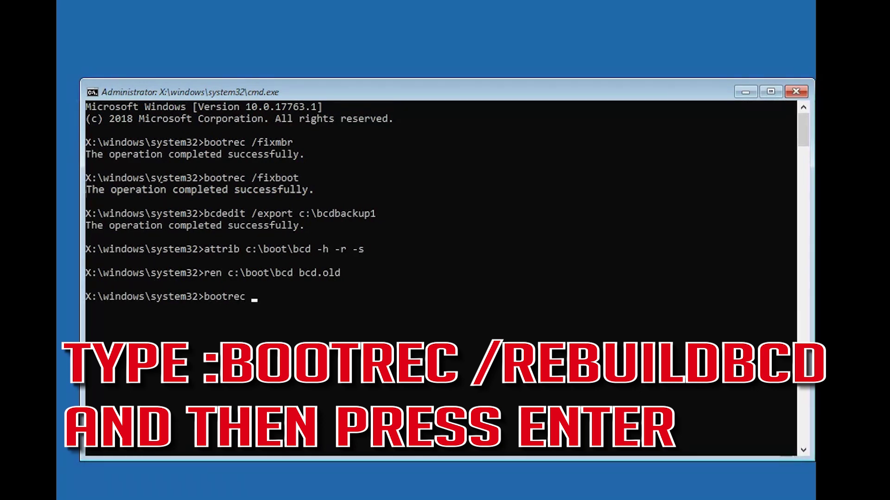
type(" /rebuildbcd")
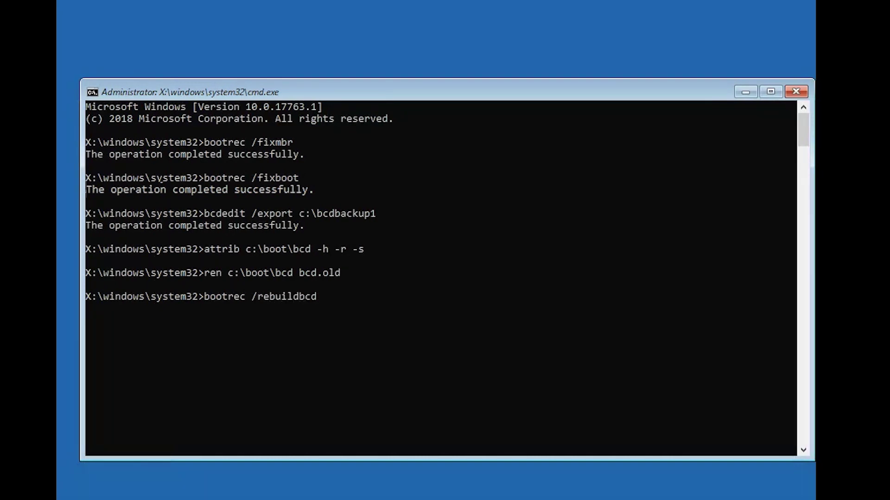
key("Return")
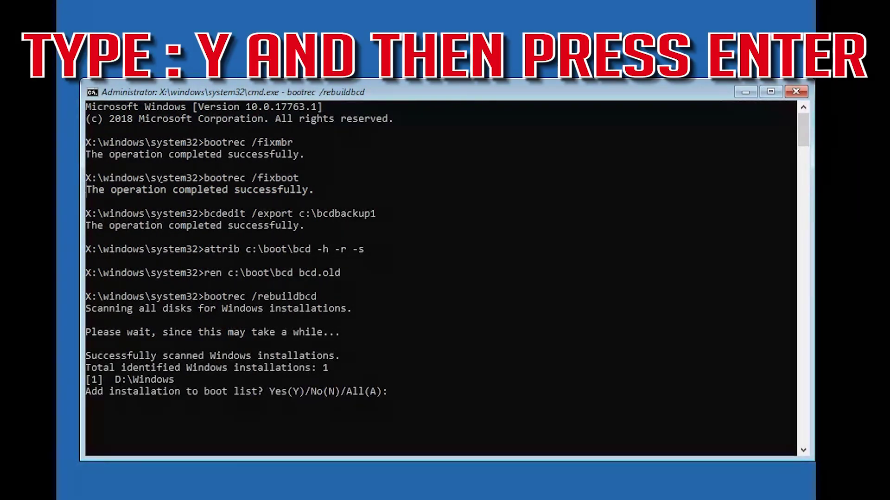
type("y")
key("Return")
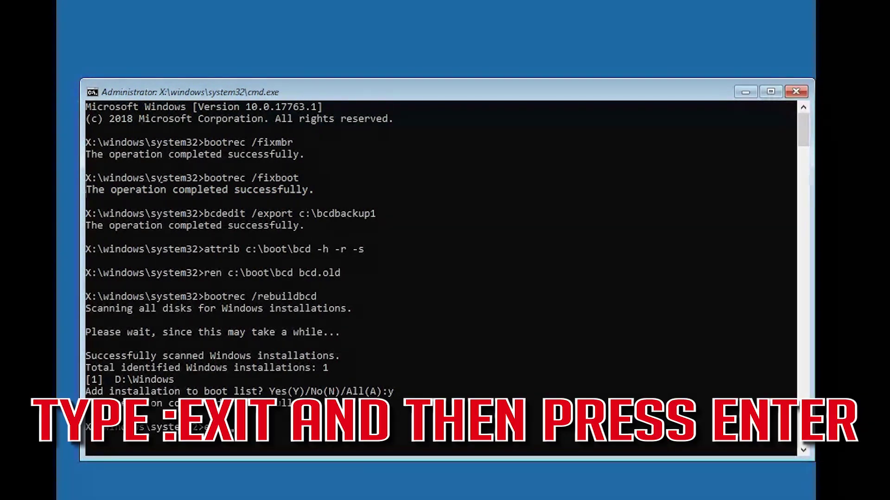
key("Return")
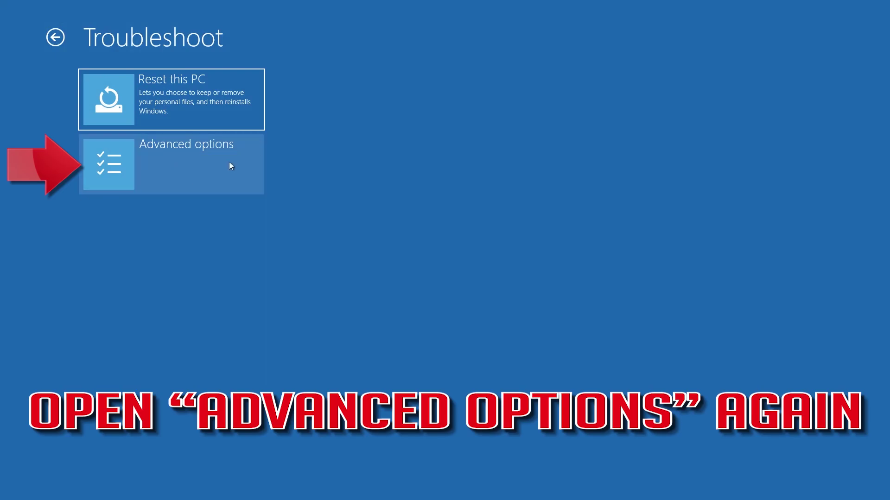
Step: Start System Restore from the advanced recovery options, using the listed account and the US keyboard layout
left_click(191, 164)
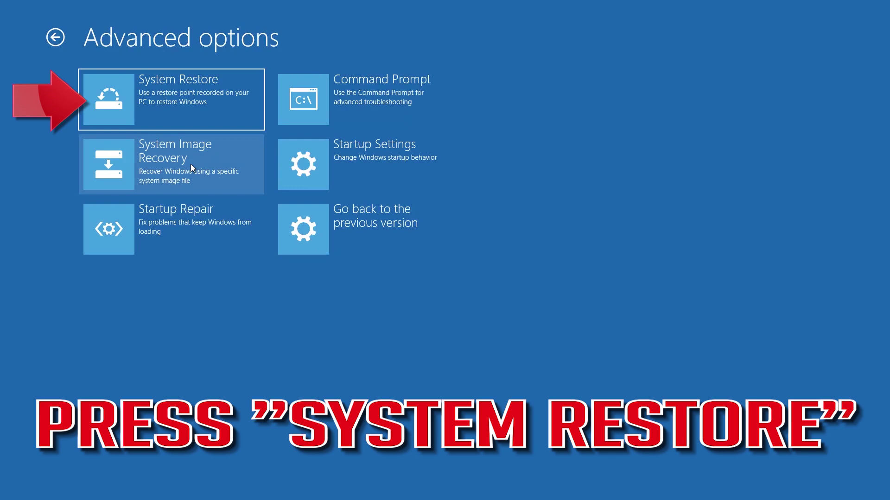
left_click(196, 96)
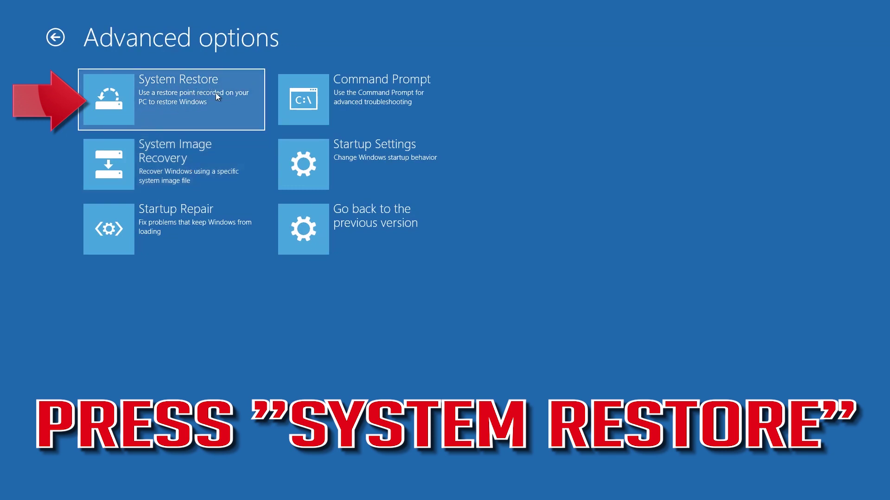
left_click(216, 93)
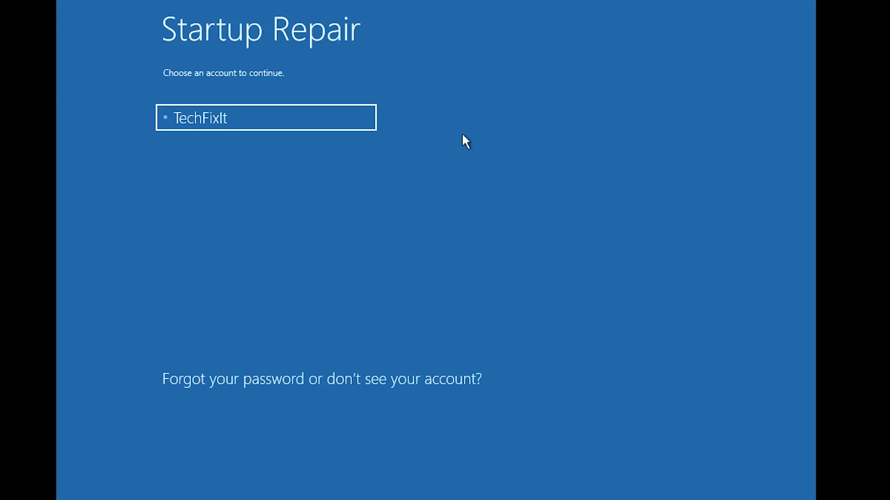
left_click(268, 118)
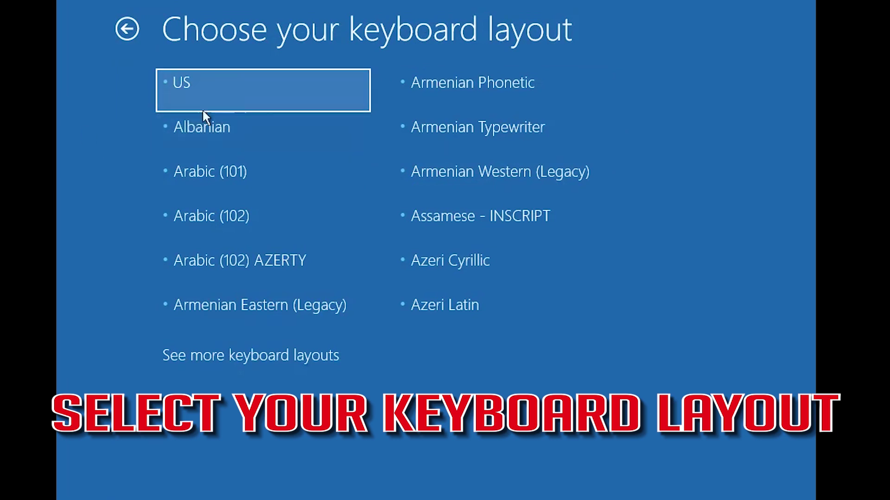
left_click(215, 101)
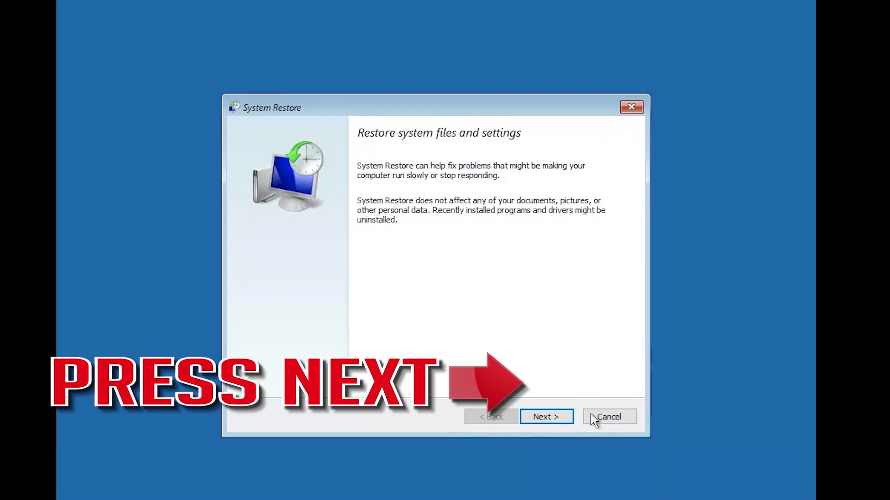
Step: Restore the computer to the 10/11/2018 11:51:13 PM restore point and confirm that the restore should proceed
left_click(563, 413)
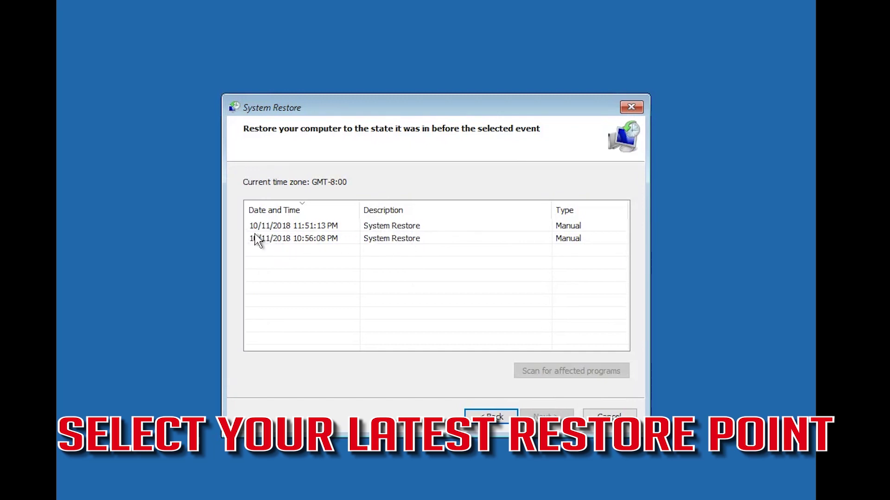
left_click(306, 226)
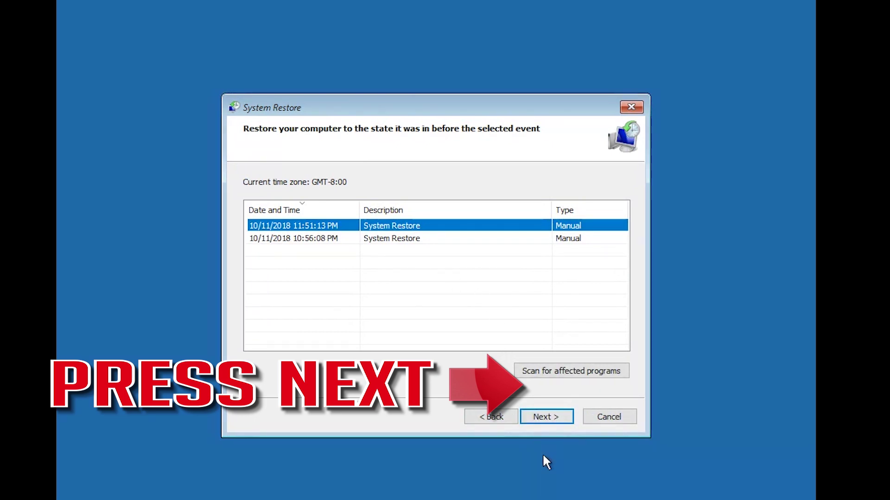
left_click(563, 418)
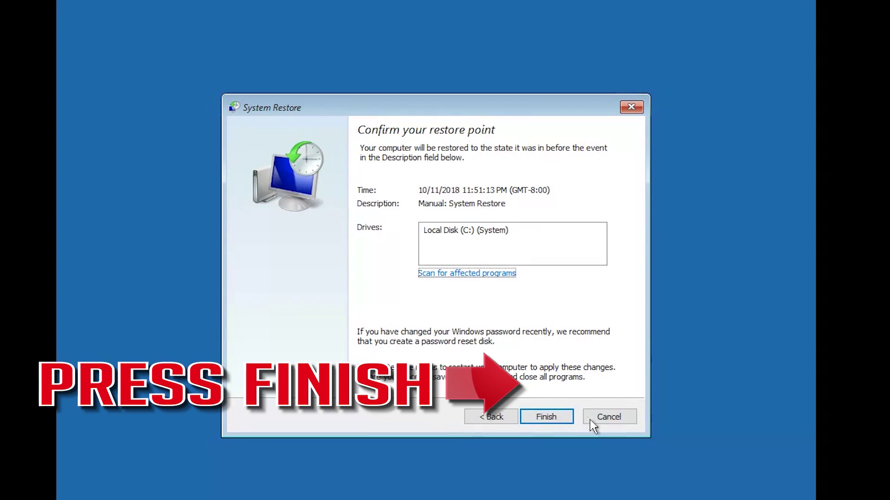
left_click(547, 418)
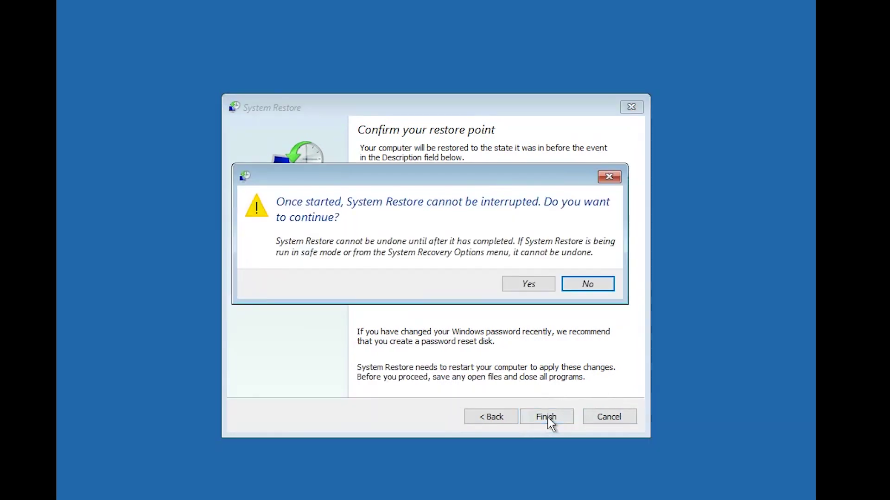
left_click(529, 285)
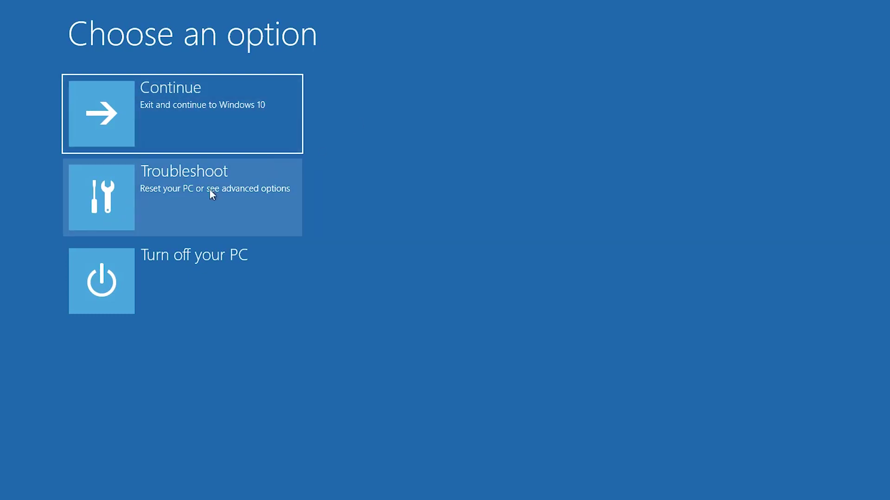
Step: Reset this PC with the Keep my files option, continuing with the listed account without entering a password
left_click(216, 178)
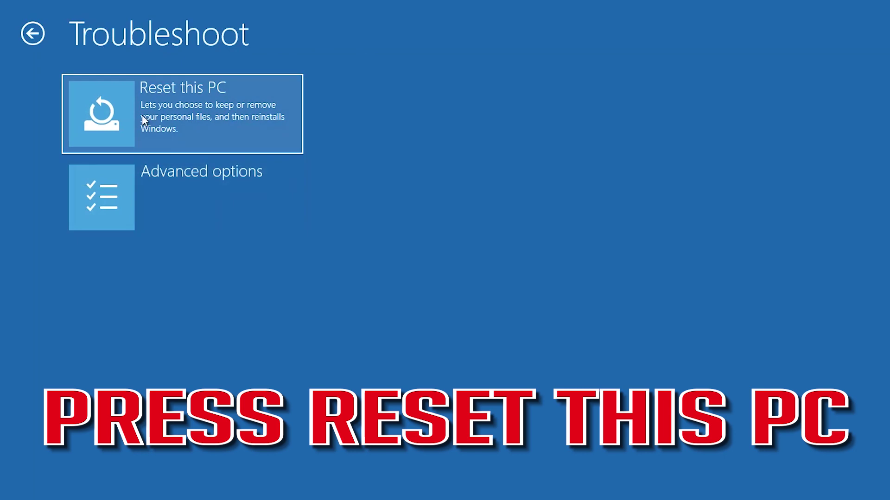
left_click(194, 131)
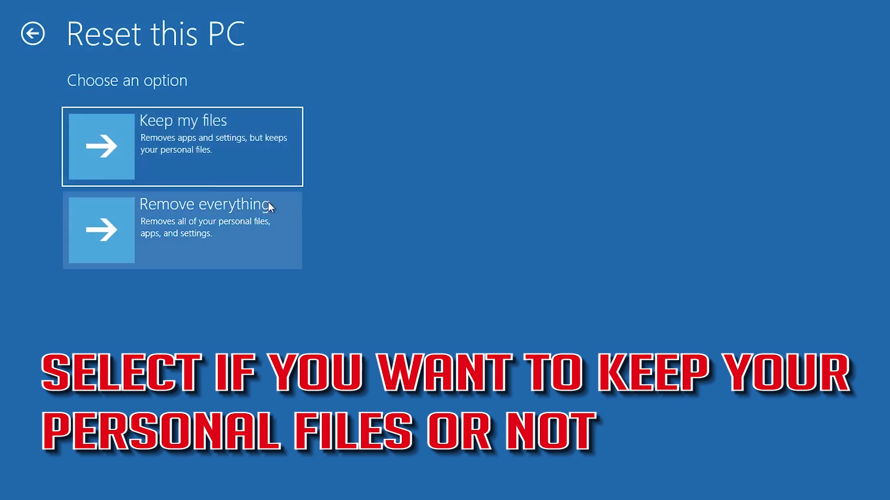
left_click(215, 148)
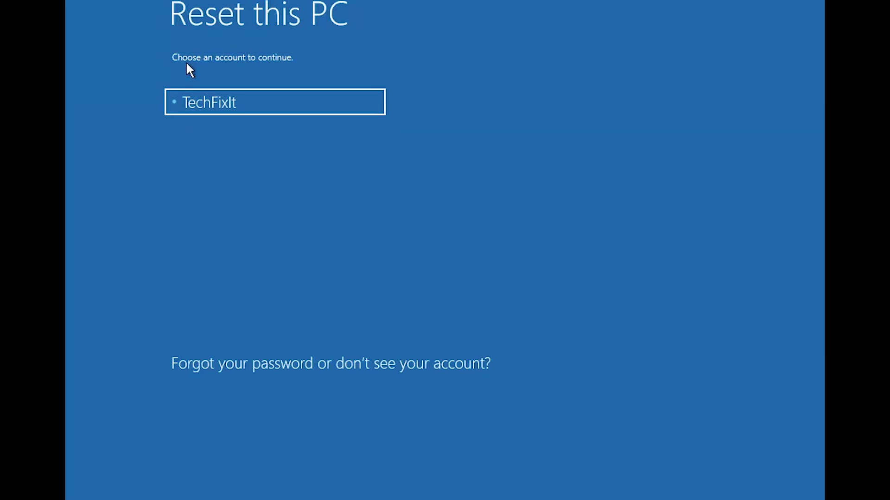
left_click(207, 99)
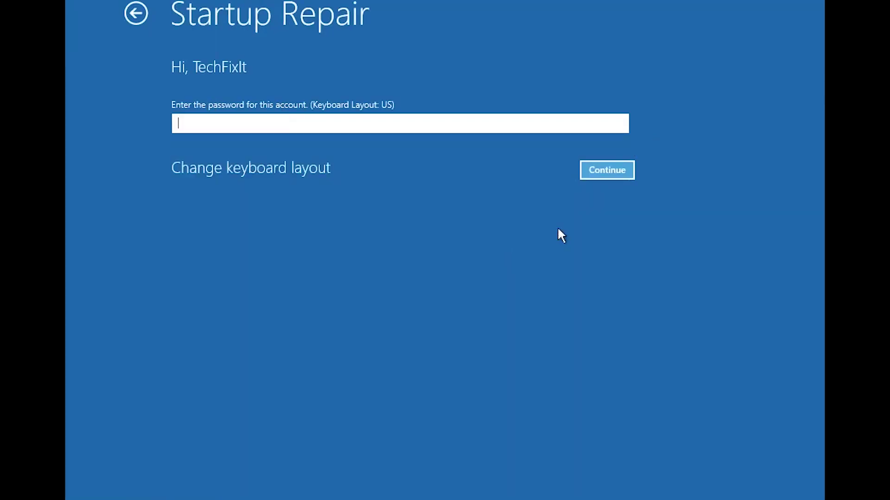
left_click(628, 167)
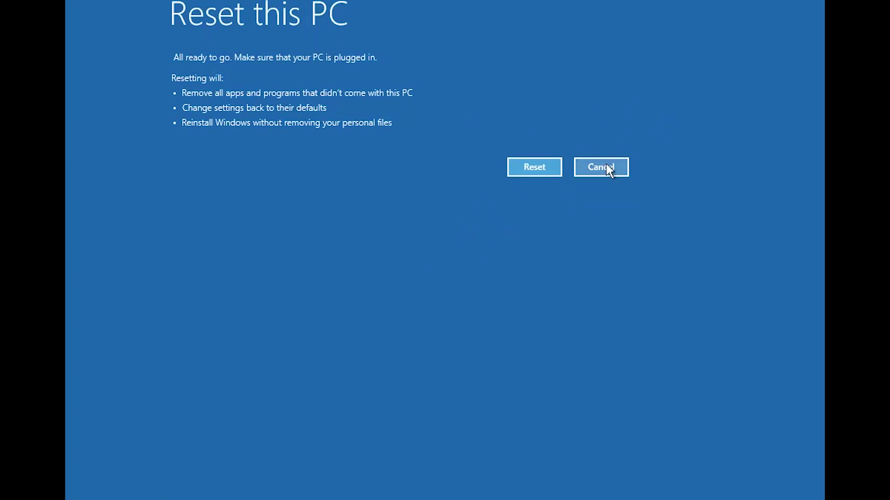
left_click(553, 166)
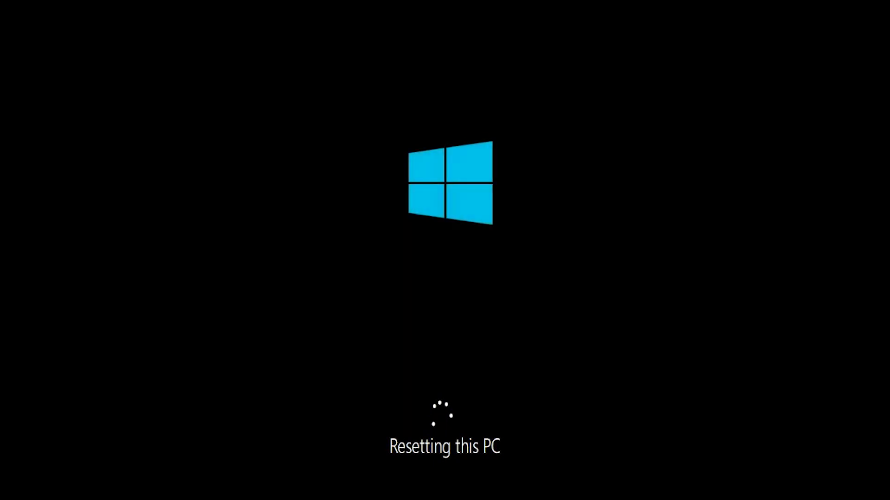
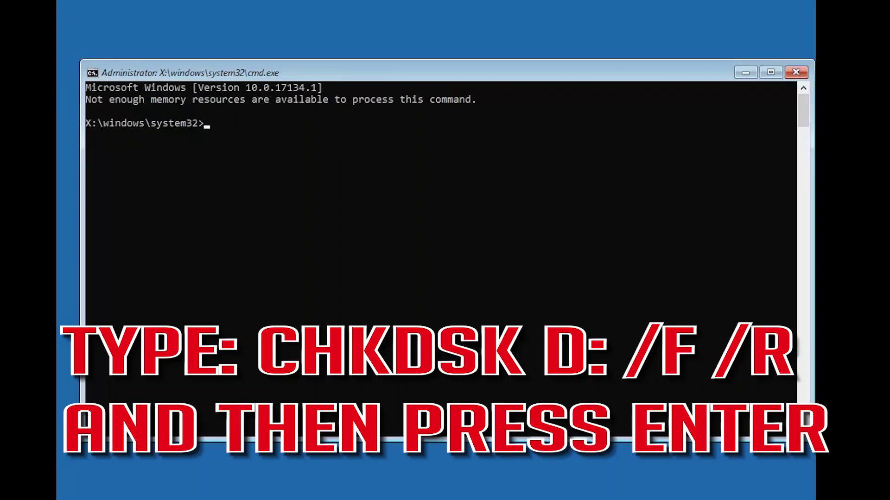
Step: Check and repair drive D: by running chkdsk d: /f /r at the command line
type("hkdsk d:")
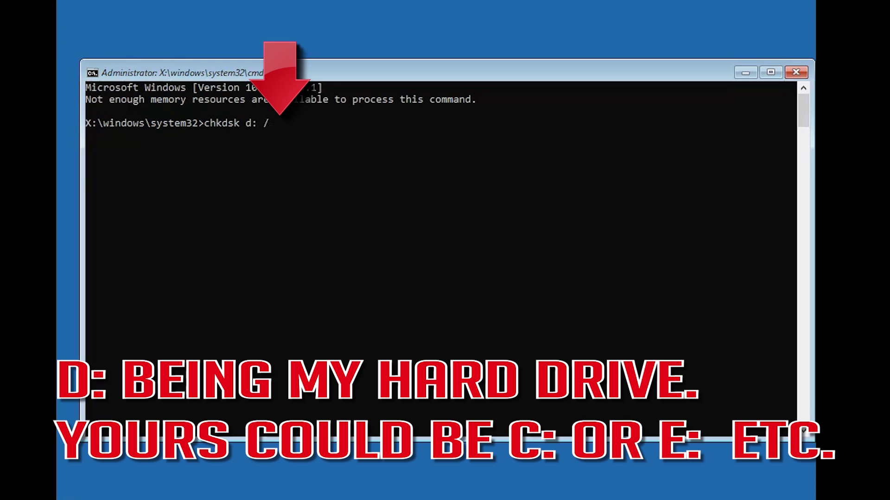
type("/f")
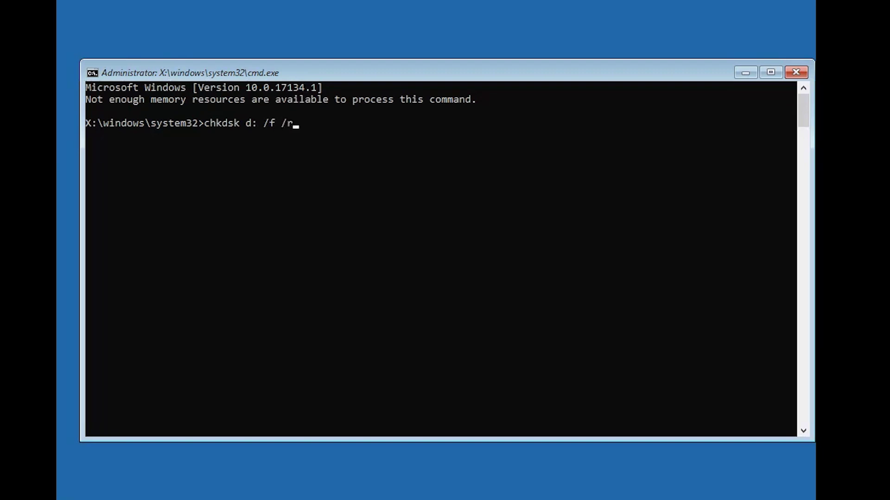
type(" /r")
key("Return")
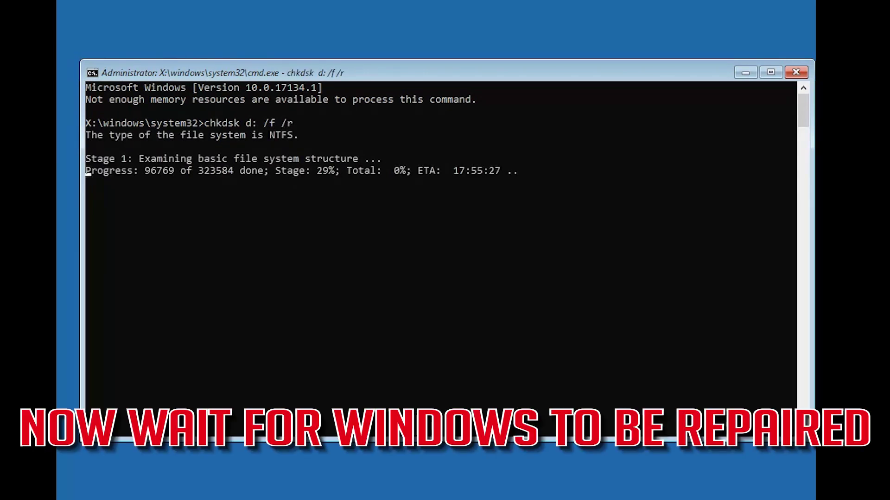